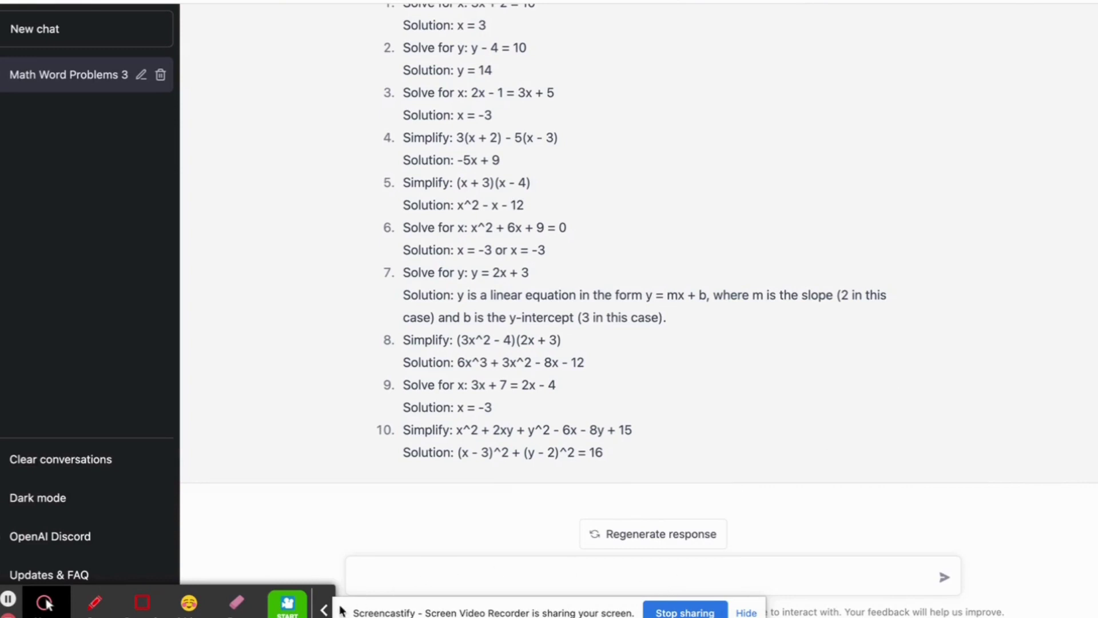
# Step: Select the 5-paragraph American Revolution essay request in Google Docs and copy it
pyautogui.click(431, 570)
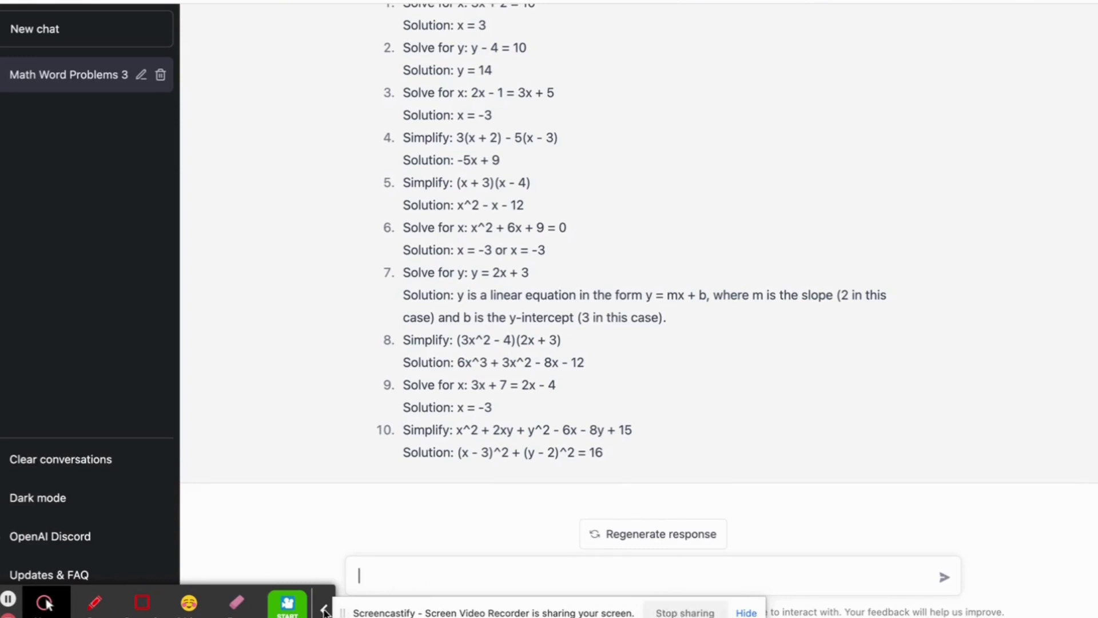
pyautogui.click(747, 613)
pyautogui.click(445, 582)
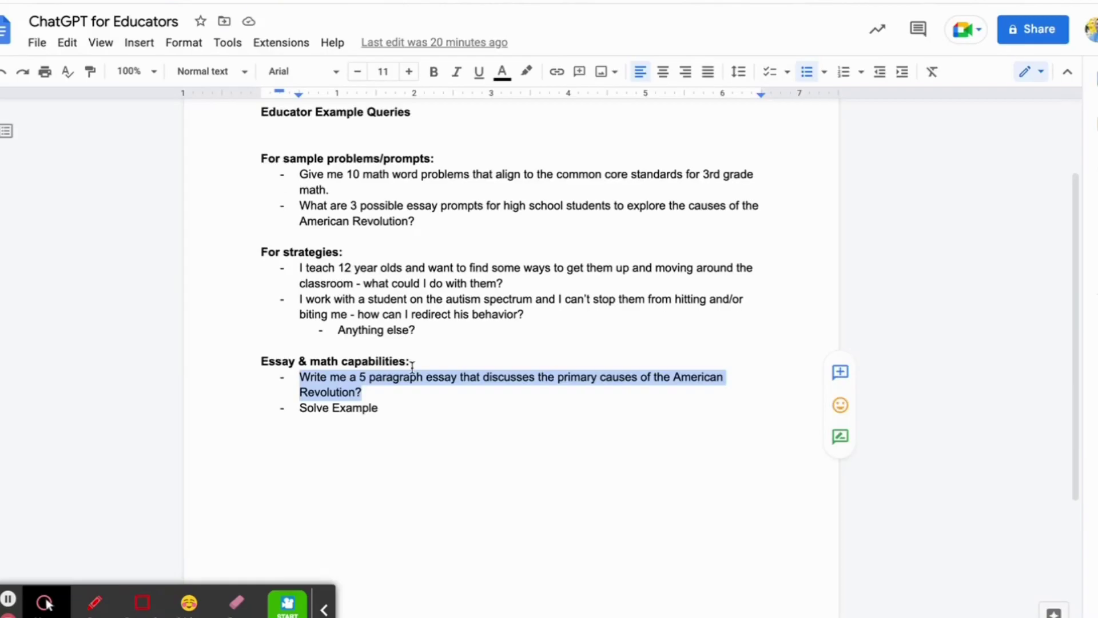
pyautogui.click(365, 392)
pyautogui.moveTo(365, 393); pyautogui.dragTo(291, 377)
pyautogui.hotkey('ctrl', 'c')
# Step: Paste the essay request into ChatGPT, send it, then go to the GPT-2 Output Detector tab
pyautogui.hotkey('alt', 'Tab')
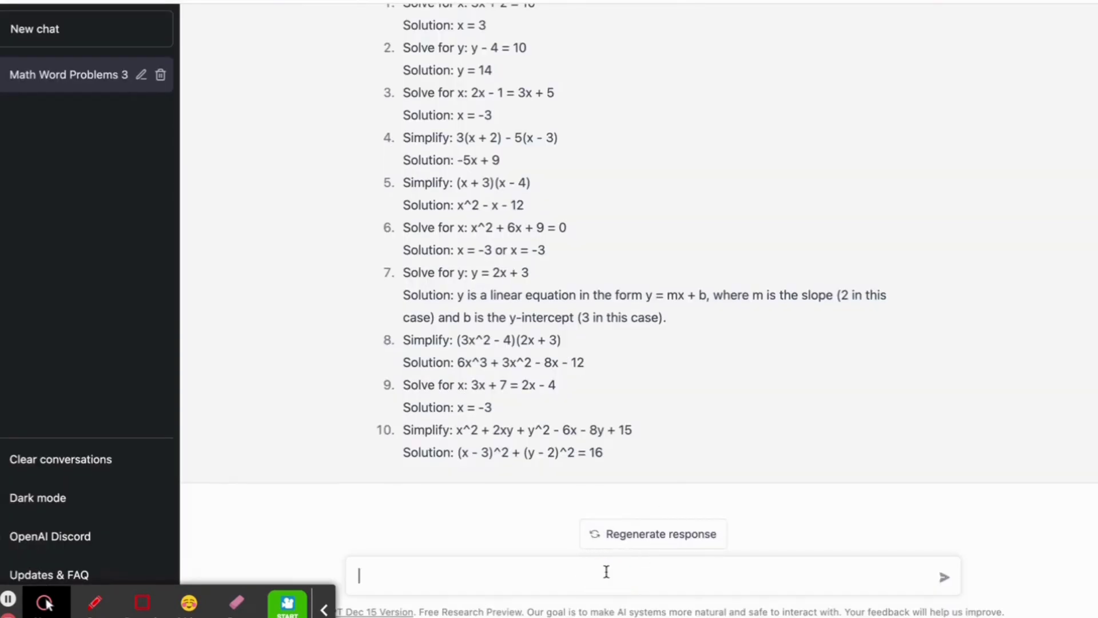
pyautogui.click(324, 609)
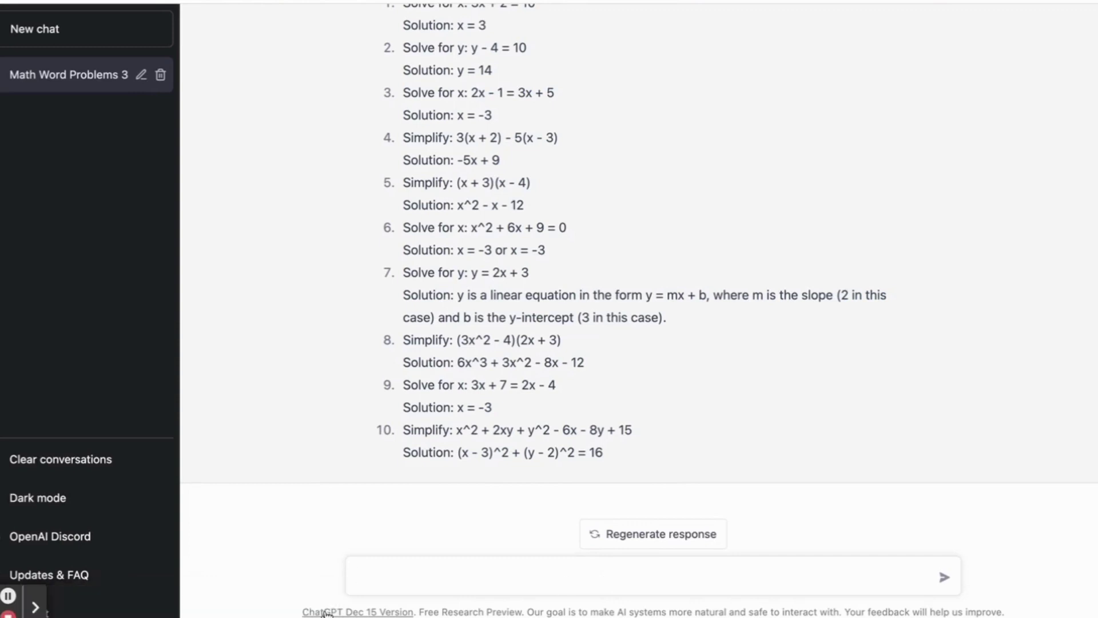
pyautogui.hotkey('ctrl', 'v')
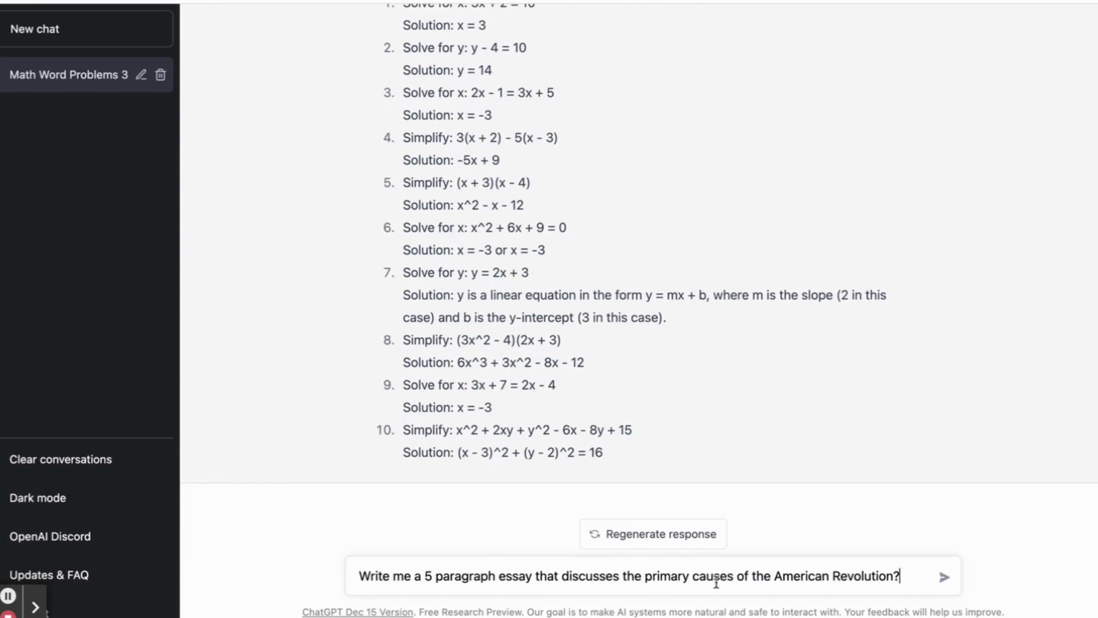
pyautogui.press('Return')
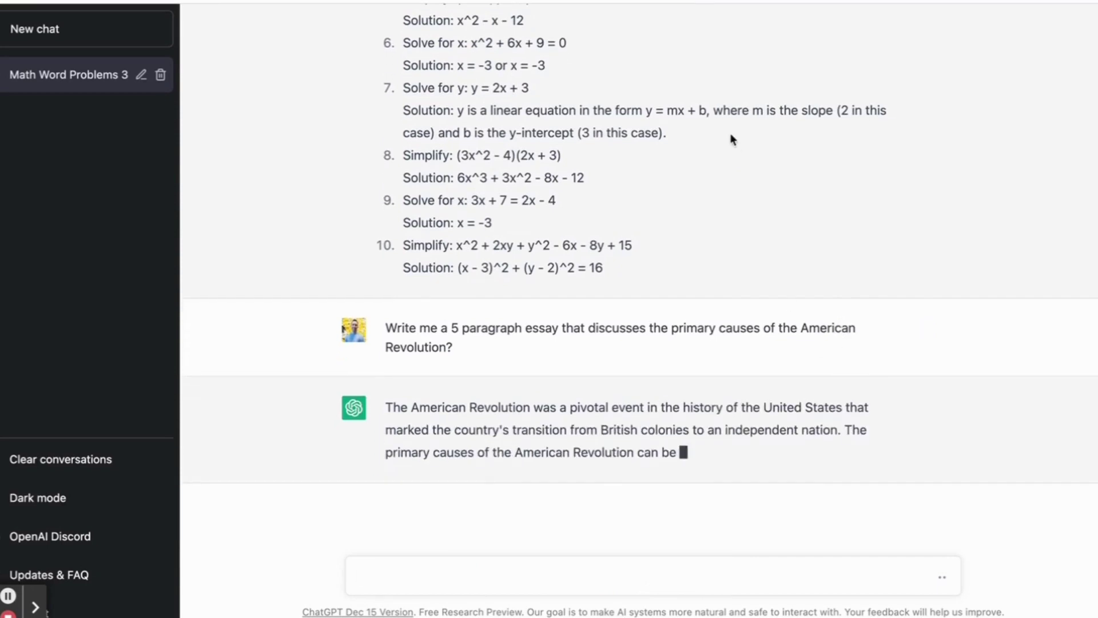
pyautogui.moveTo(715, 2)
pyautogui.hotkey('ctrl', 'Tab')
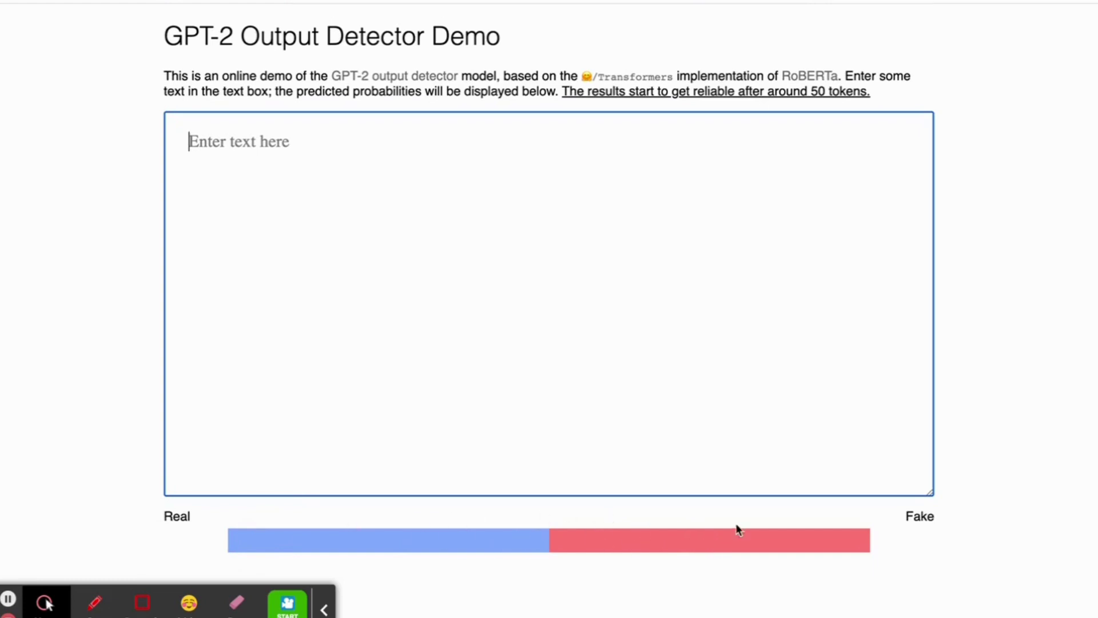
pyautogui.click(328, 610)
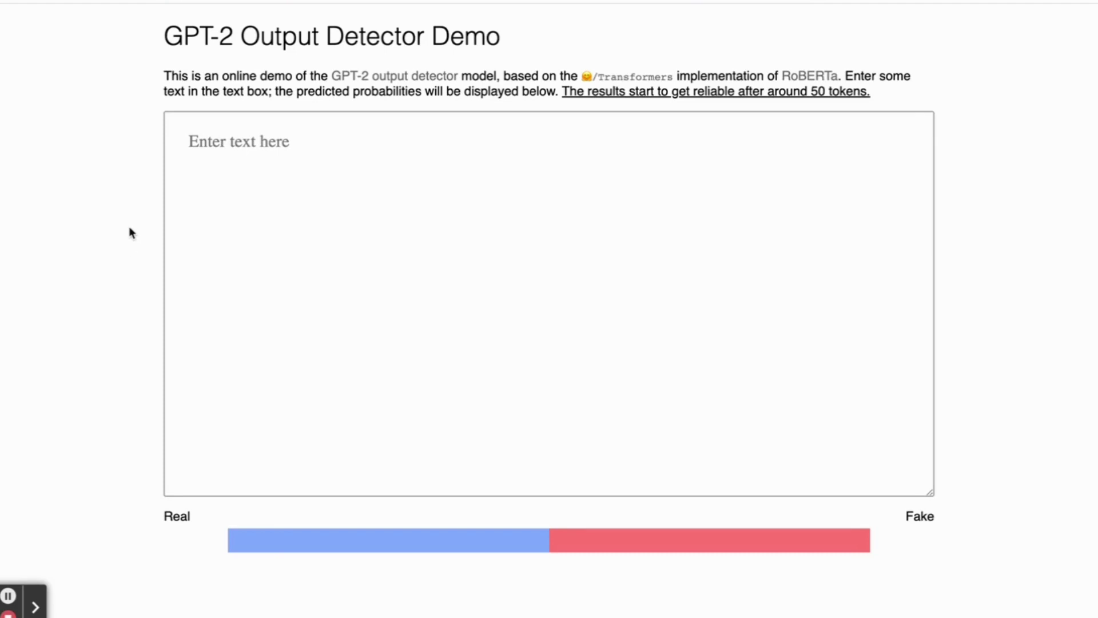
pyautogui.moveTo(260, 2)
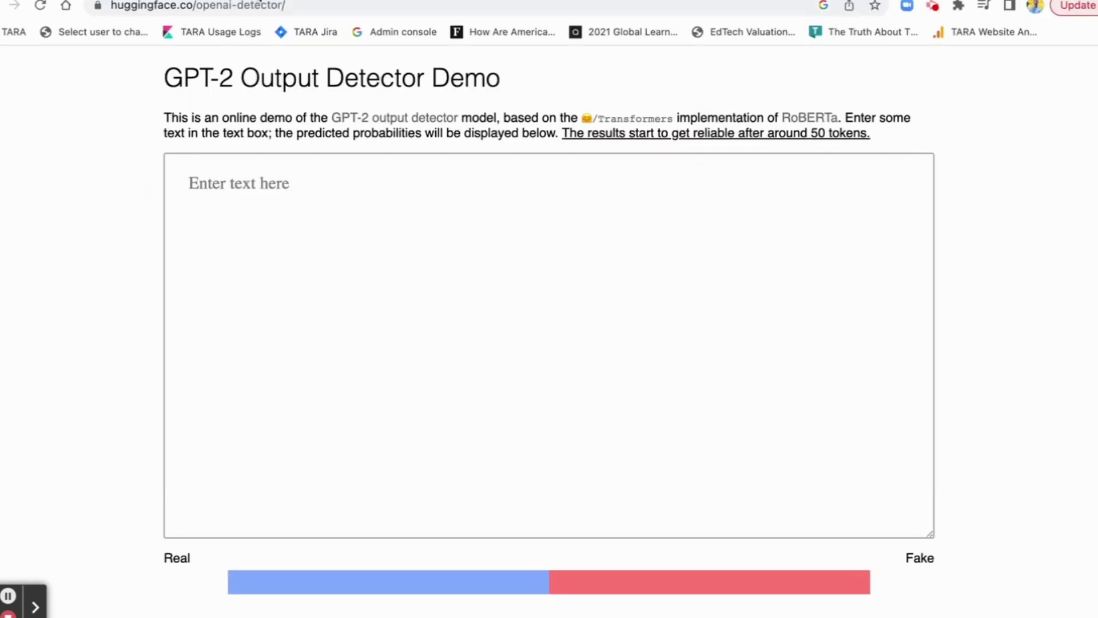
# Step: Select and copy ChatGPT's whole five-paragraph American Revolution essay reply
pyautogui.hotkey('ctrl', 'Tab')
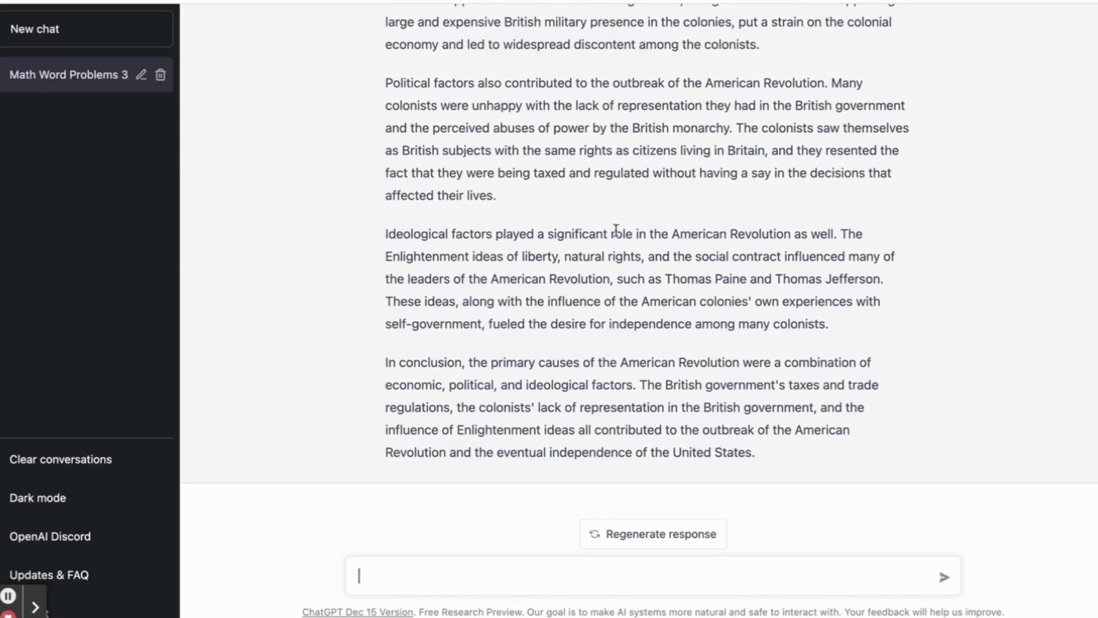
pyautogui.moveTo(756, 451); pyautogui.dragTo(385, 91)
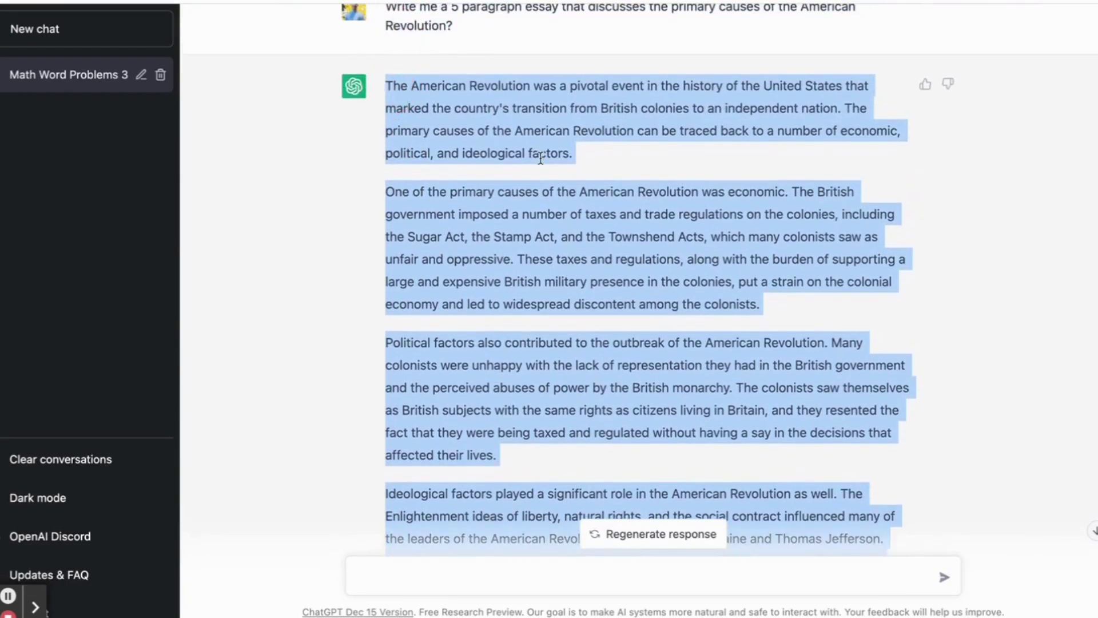
pyautogui.scroll(1, 520, 68)
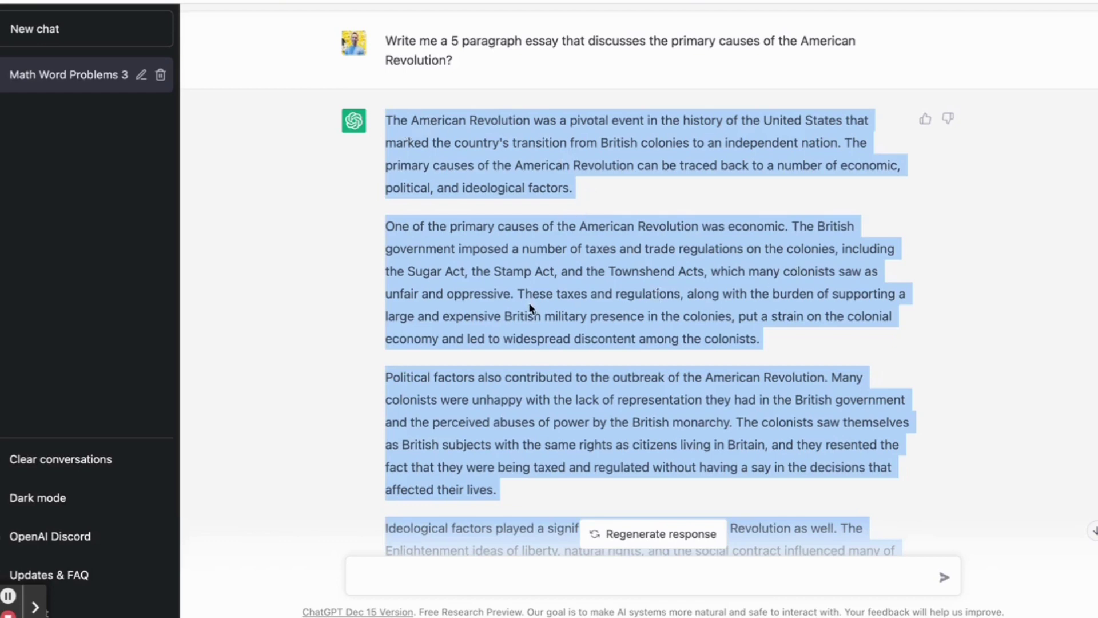
pyautogui.scroll(-1, 529, 307)
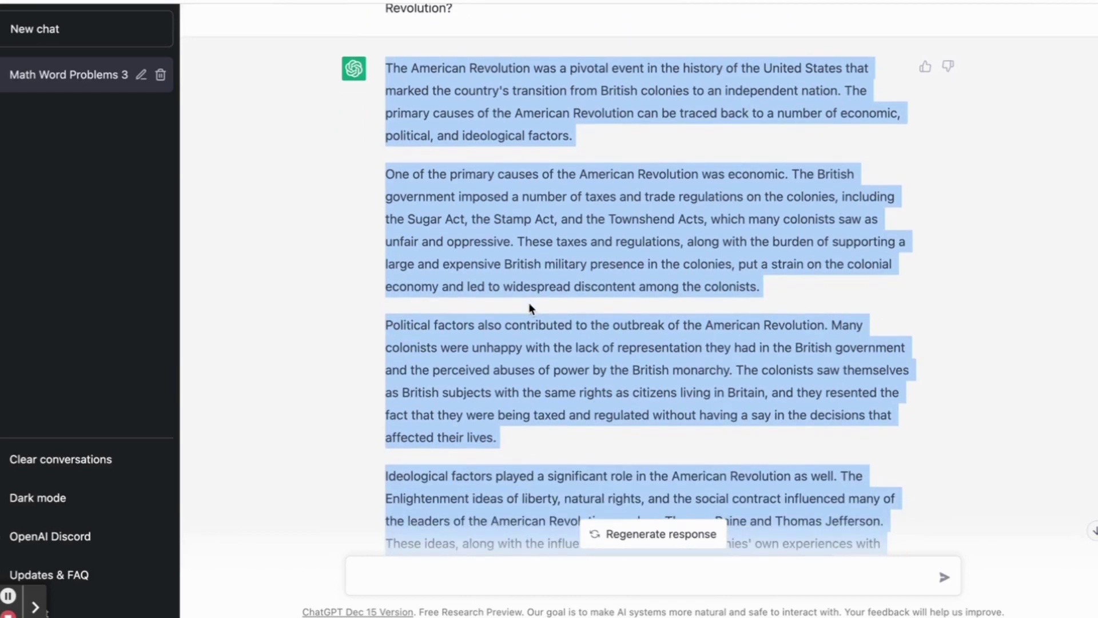
pyautogui.scroll(-1, 530, 307)
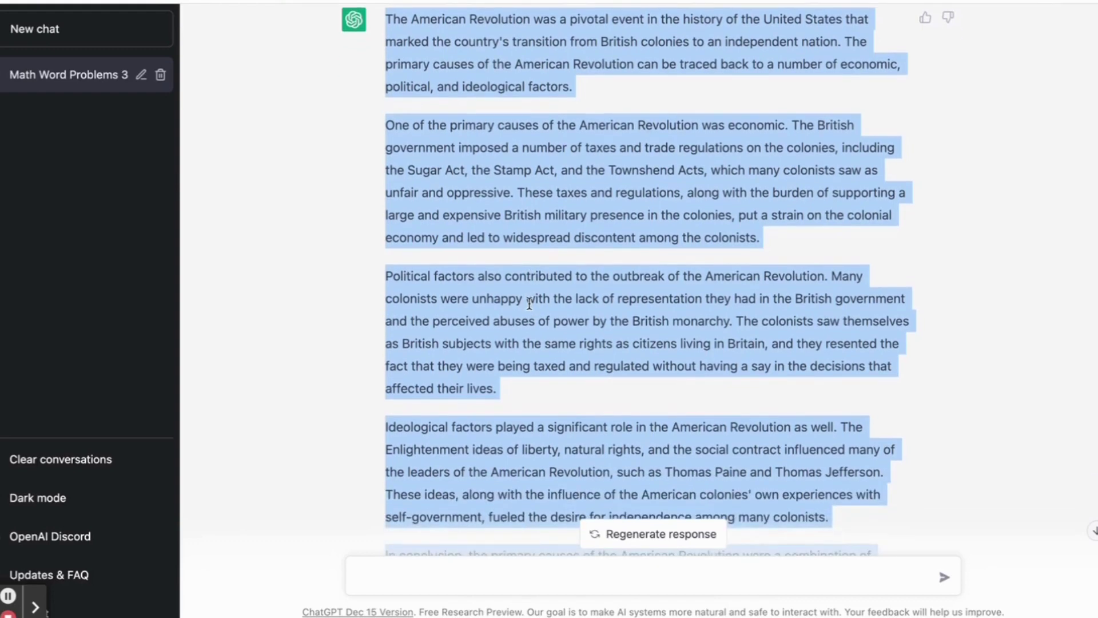
pyautogui.scroll(-1, 530, 306)
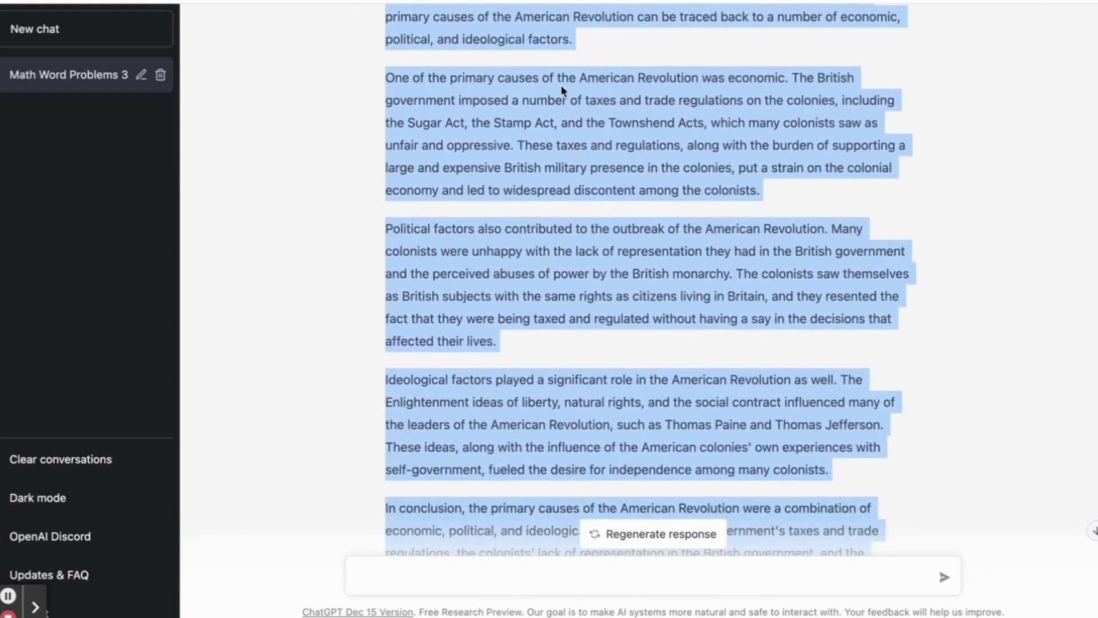
pyautogui.scroll(-2, 561, 85)
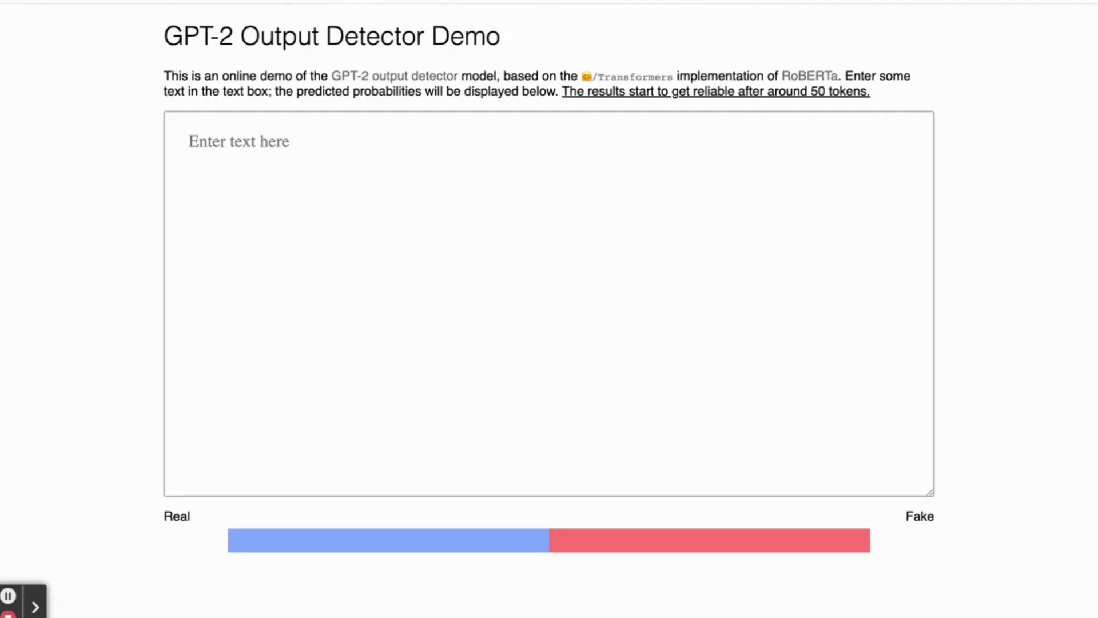
# Step: Paste the essay into the detector box and highlight its 99.97% Fake result
pyautogui.click(420, 166)
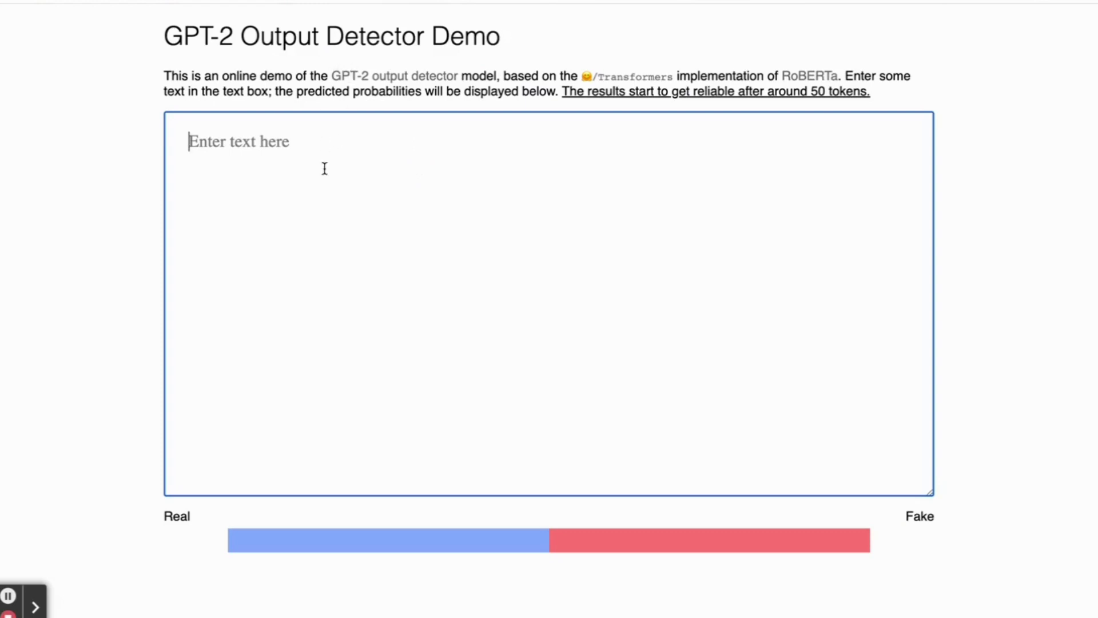
pyautogui.press('super+v')
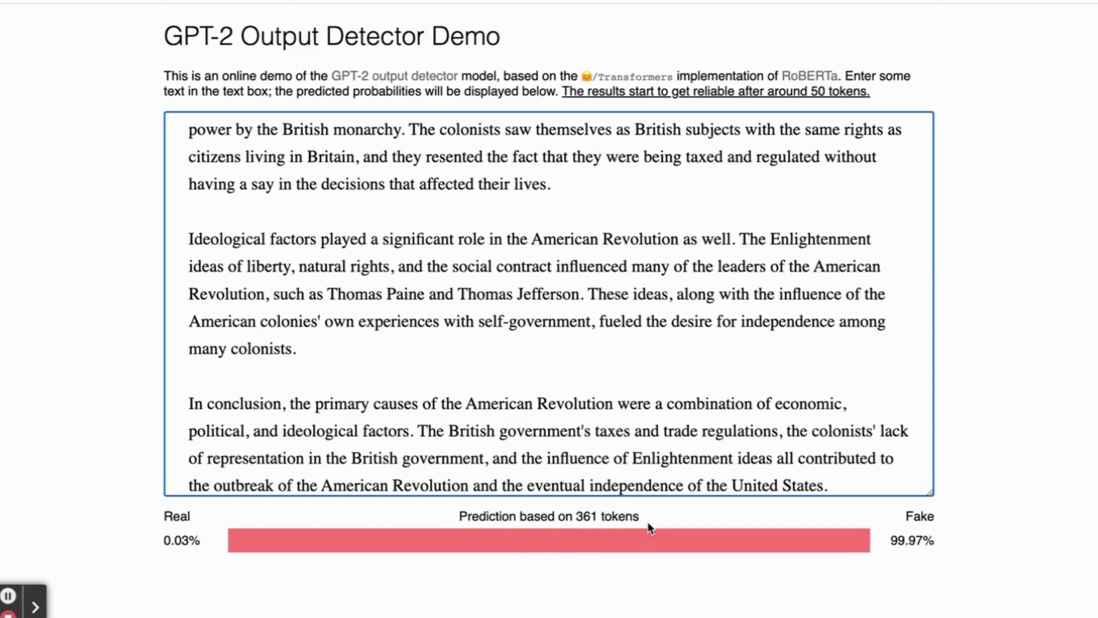
pyautogui.moveTo(897, 540); pyautogui.dragTo(934, 539)
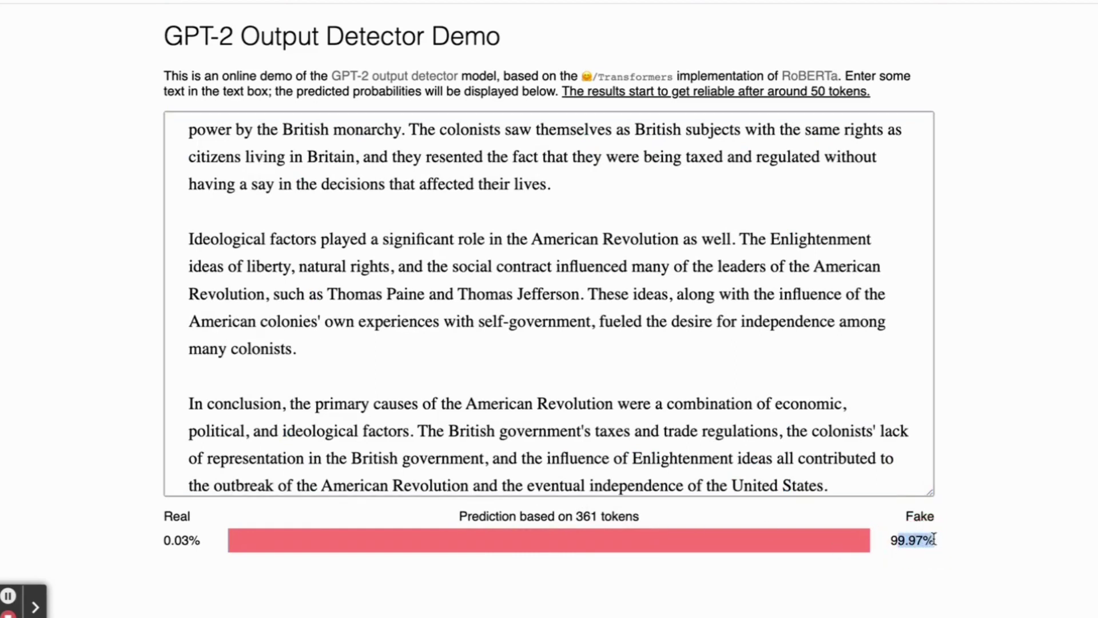
pyautogui.click(934, 539)
pyautogui.doubleClick(927, 516)
pyautogui.click(928, 516)
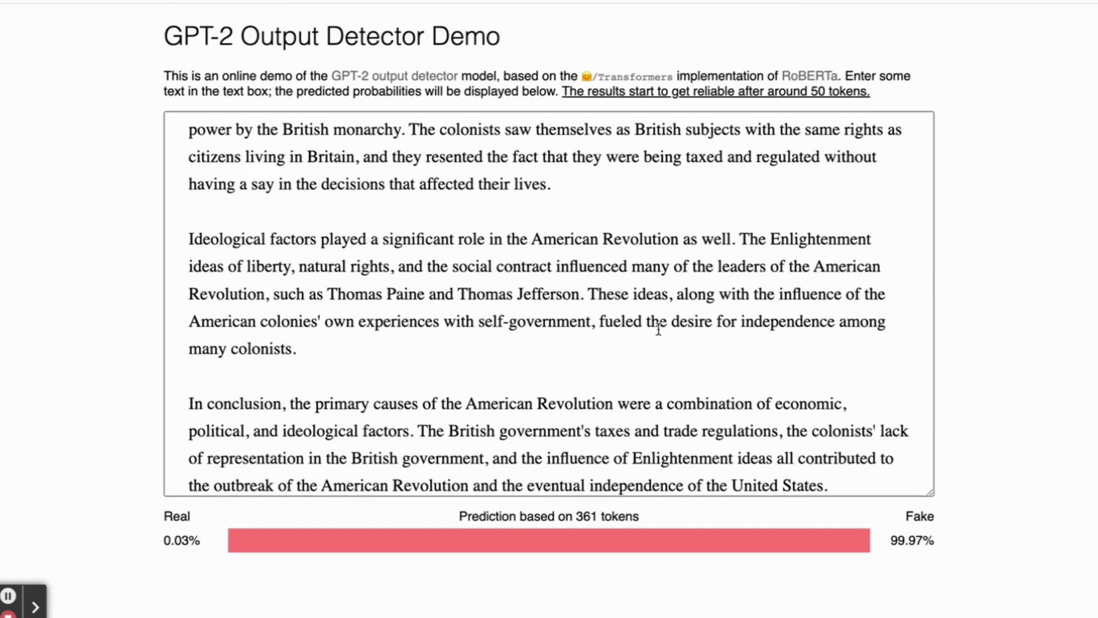
# Step: Scroll back to the essay reply in ChatGPT, briefly selecting its opening paragraphs
pyautogui.click(525, 321)
pyautogui.scroll(10, 525, 321)
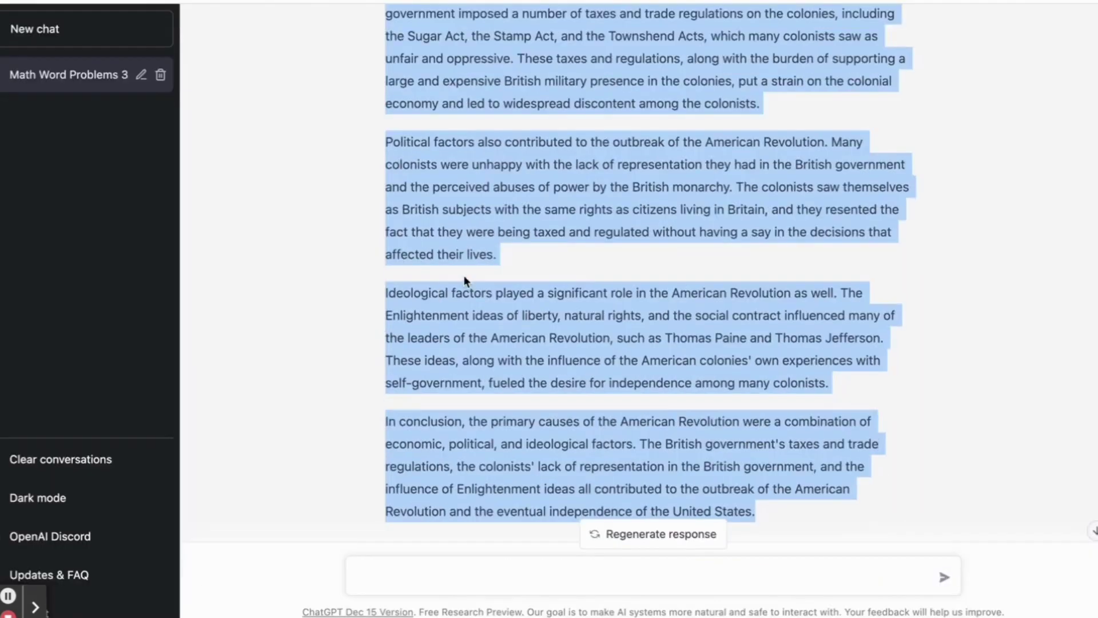
pyautogui.click(464, 275)
pyautogui.scroll(3, 463, 276)
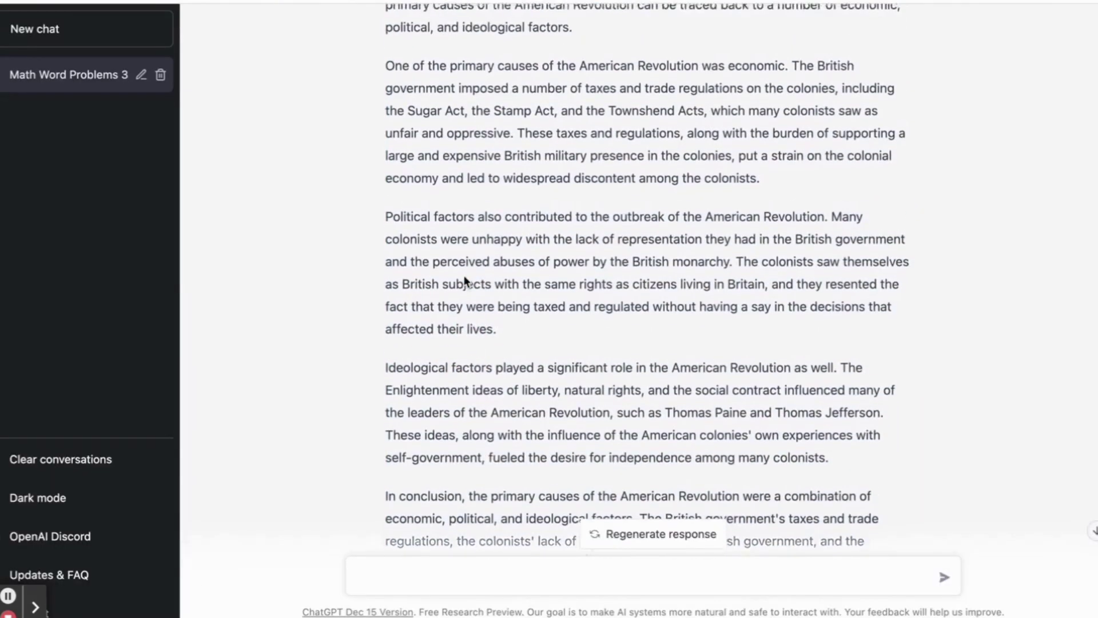
pyautogui.scroll(-1, 463, 276)
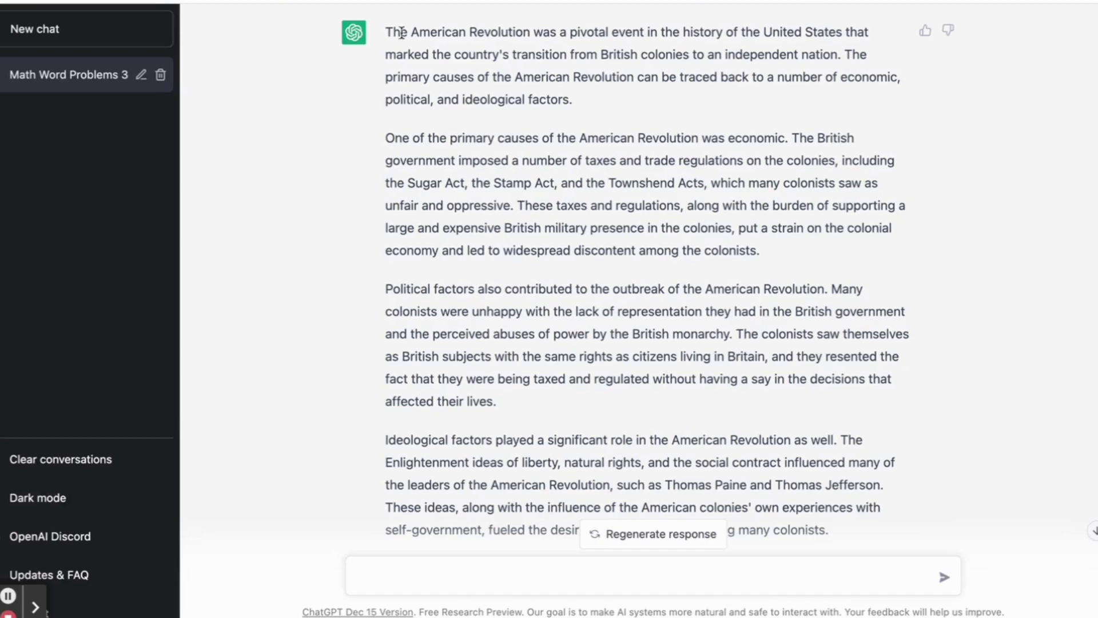
pyautogui.moveTo(385, 32); pyautogui.dragTo(626, 376)
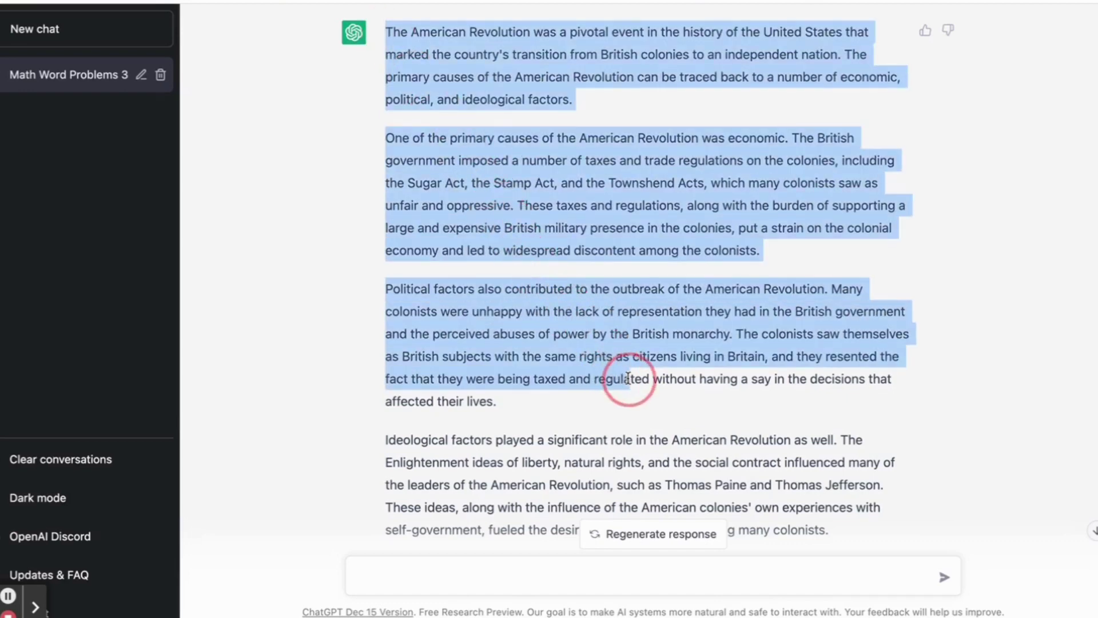
pyautogui.click(627, 378)
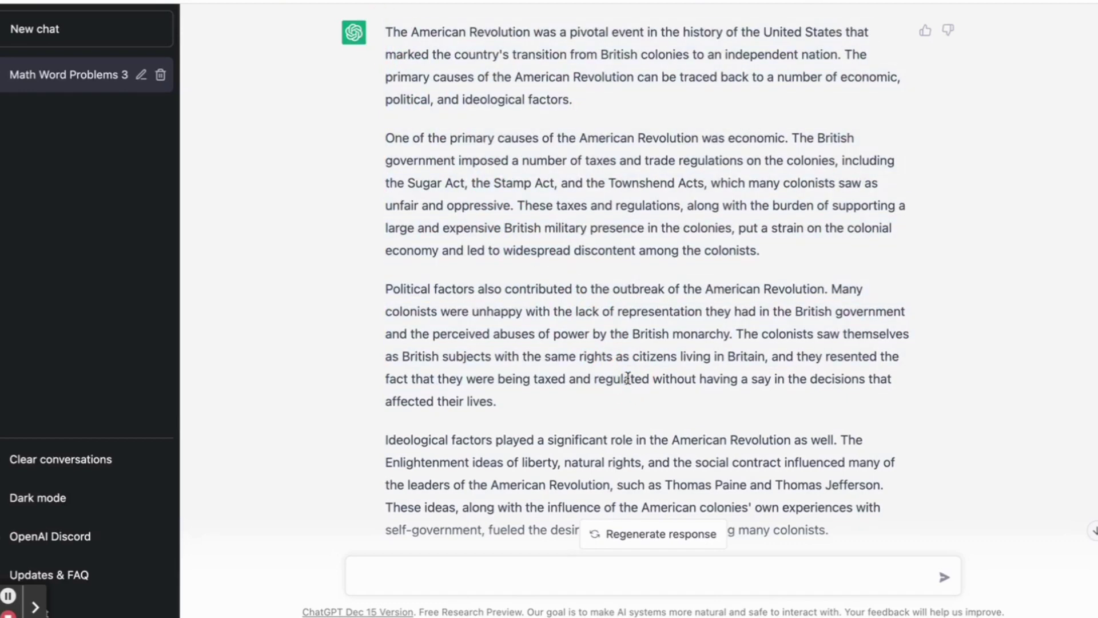